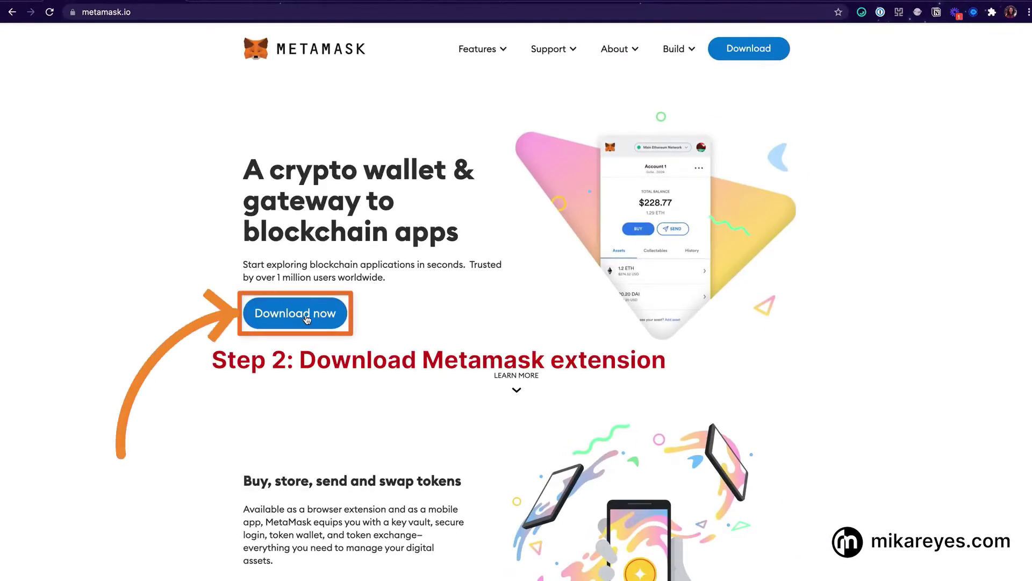
Add the MetaMask extension to Chrome from its Chrome Web Store listing
{"action": "left_click", "coordinate": [307, 320]}
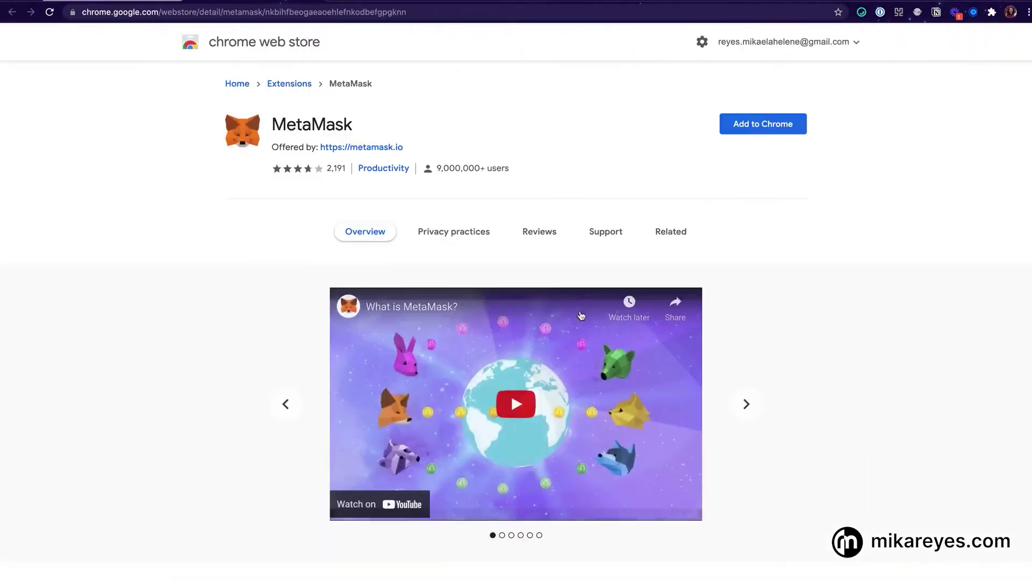
{"action": "left_click", "coordinate": [779, 128]}
{"action": "left_click", "coordinate": [619, 141]}
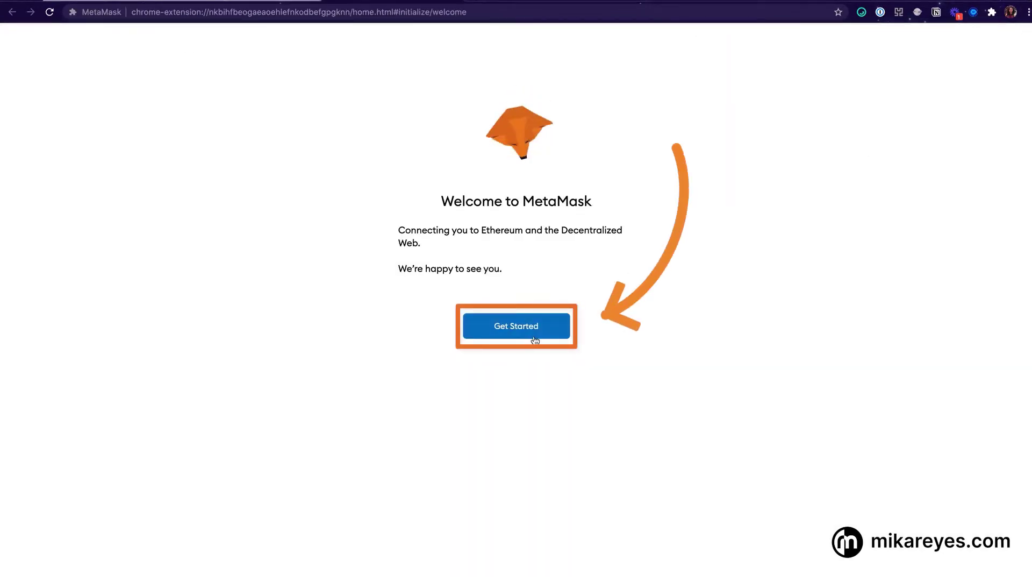
Begin a brand-new MetaMask wallet and agree to share anonymous usage data
{"action": "left_click", "coordinate": [535, 337]}
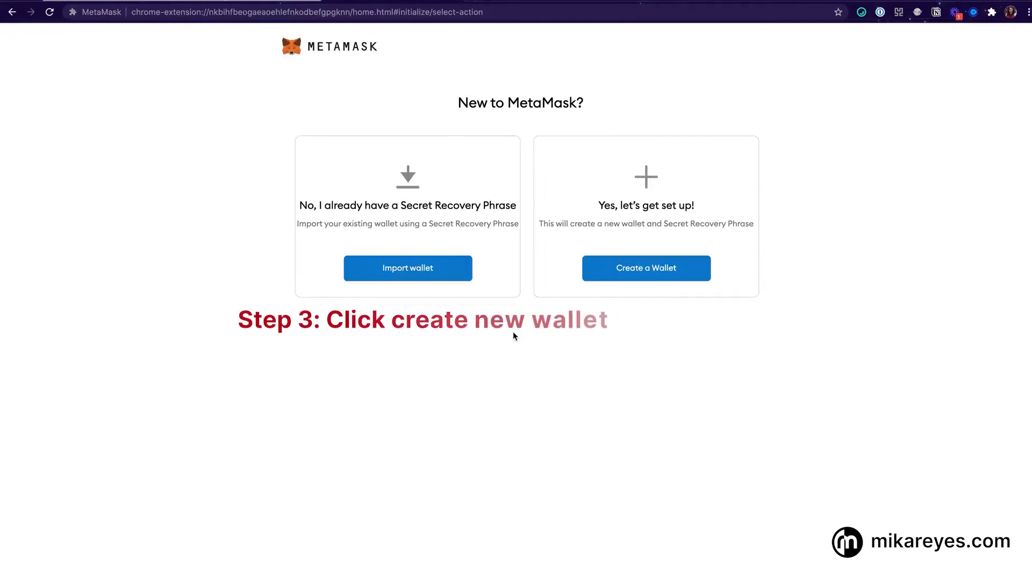
{"action": "left_click", "coordinate": [632, 268]}
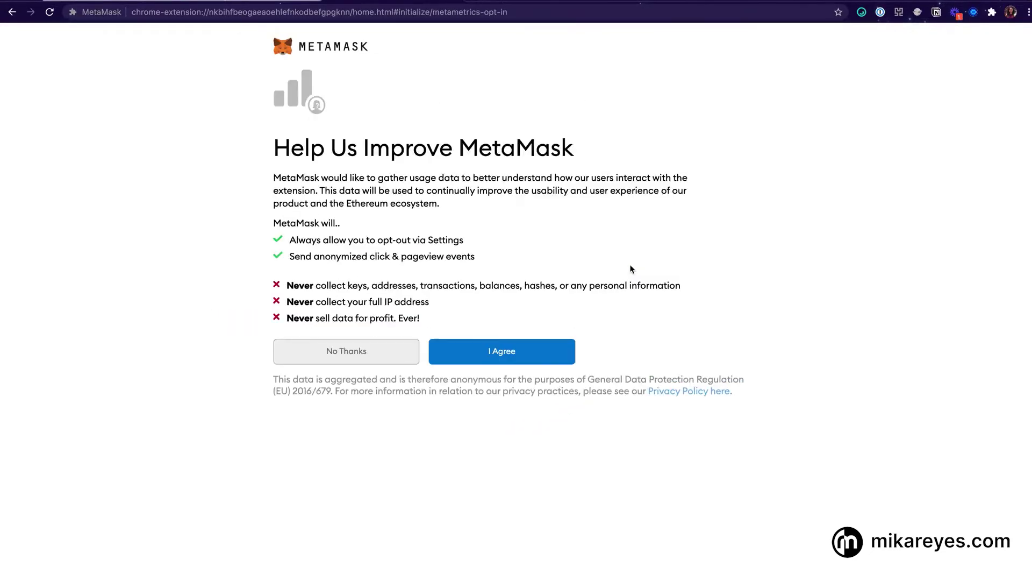
{"action": "left_click", "coordinate": [515, 353]}
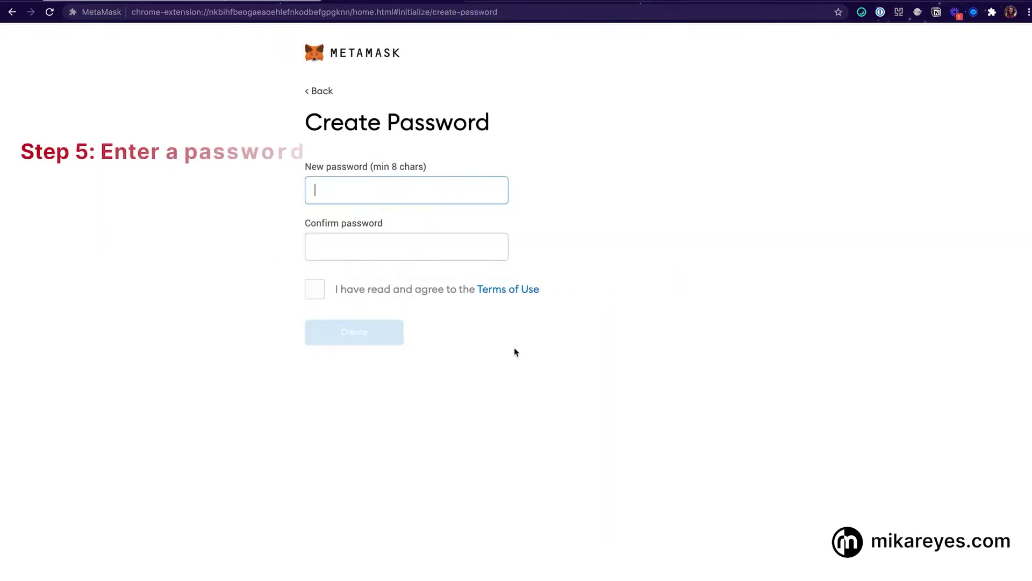
Set and confirm the wallet password, accept the Terms of Use, and create the wallet
{"action": "type", "text": "••••••••••"}
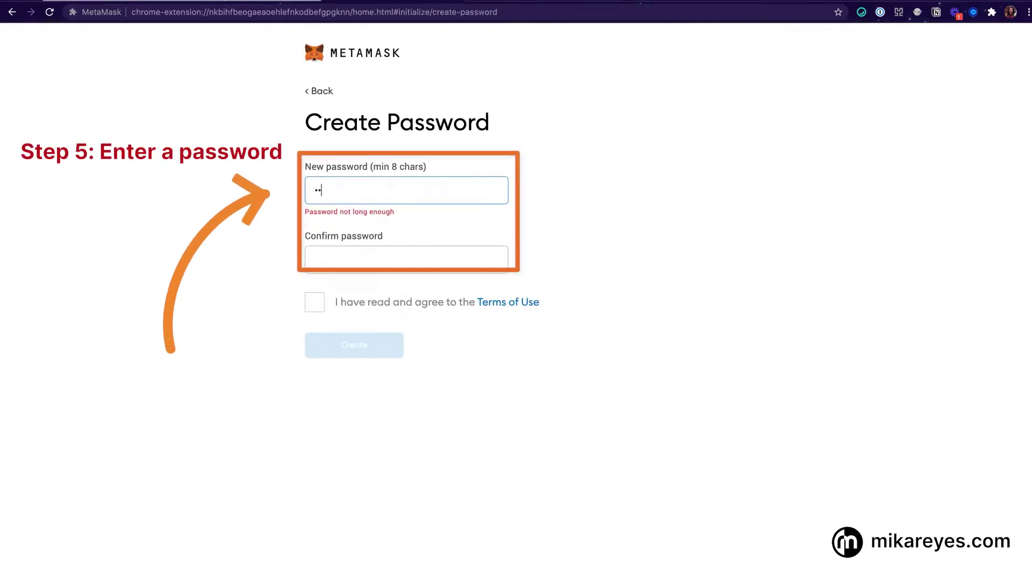
{"action": "key", "text": "Tab"}
{"action": "type", "text": "•"}
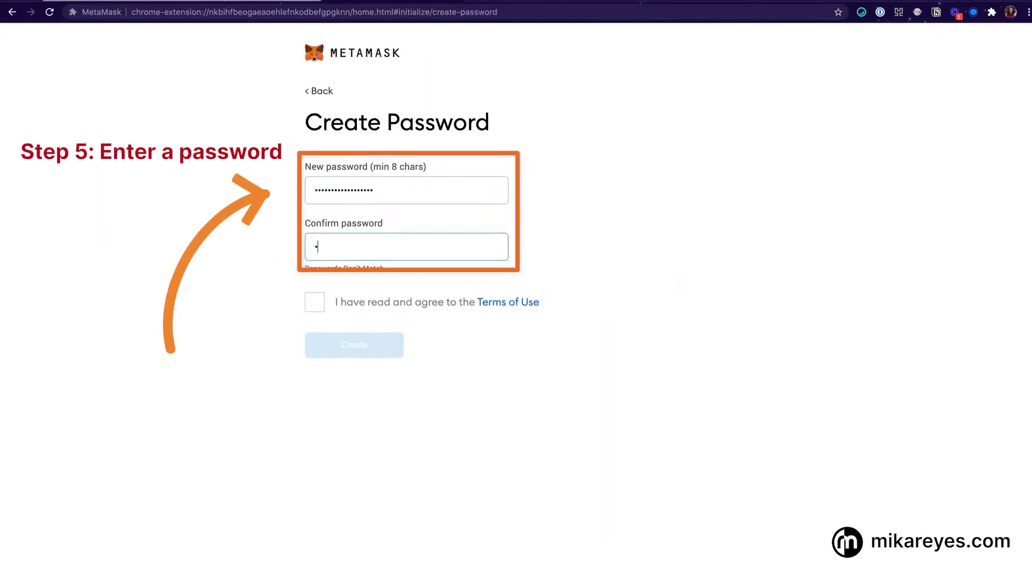
{"action": "type", "text": "••"}
{"action": "left_click", "coordinate": [387, 293]}
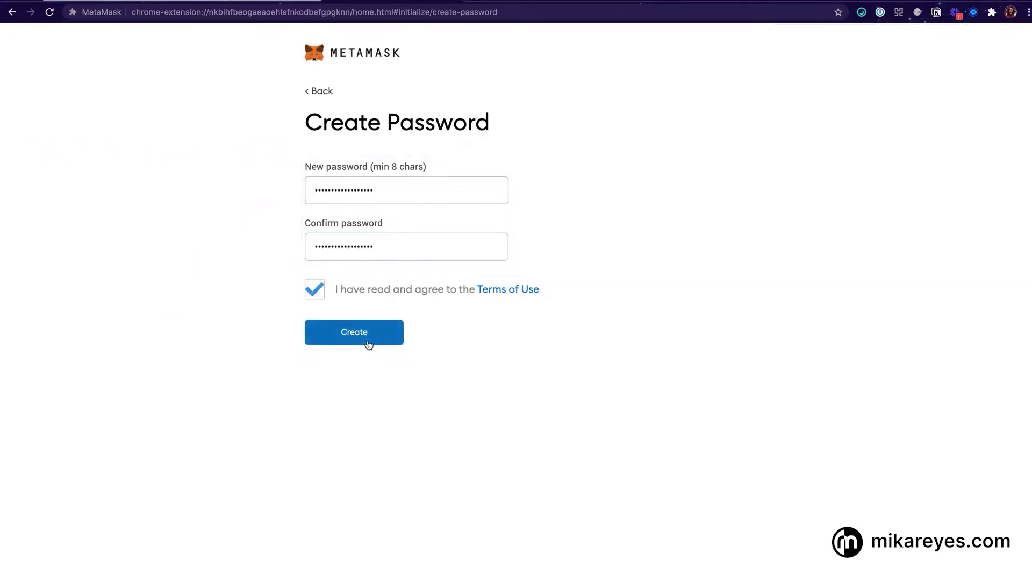
{"action": "left_click", "coordinate": [364, 346]}
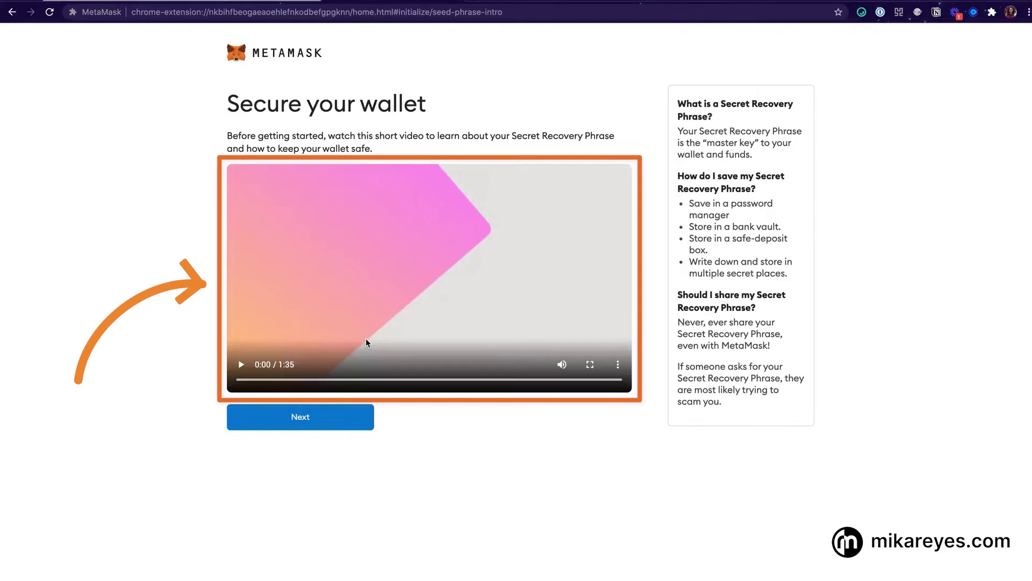
Reveal the Secret Recovery Phrase words and select them for backup
{"action": "left_click", "coordinate": [316, 422]}
{"action": "left_click_drag", "start_coordinate": [309, 116], "coordinate": [450, 168]}
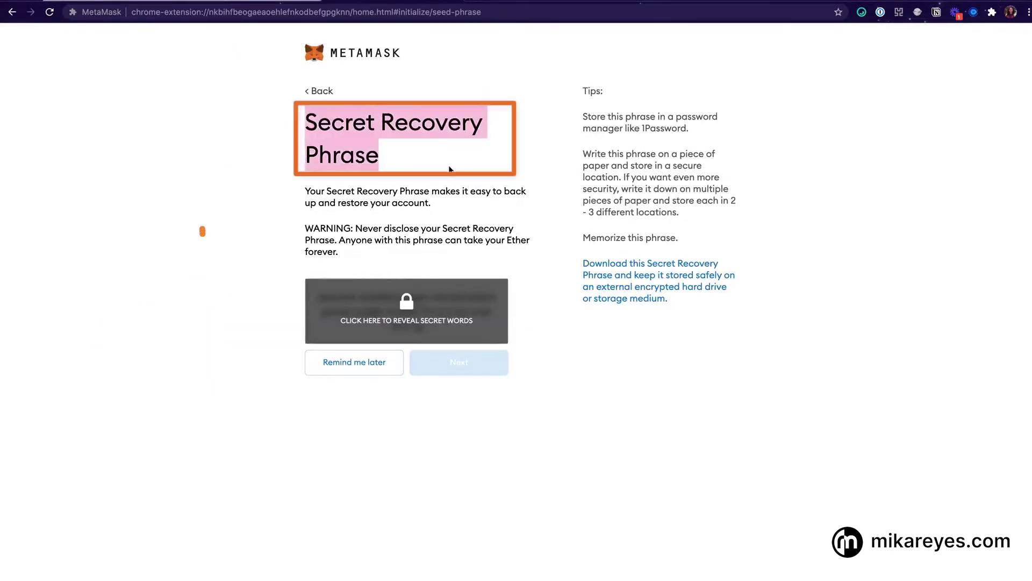
{"action": "left_click", "coordinate": [450, 168]}
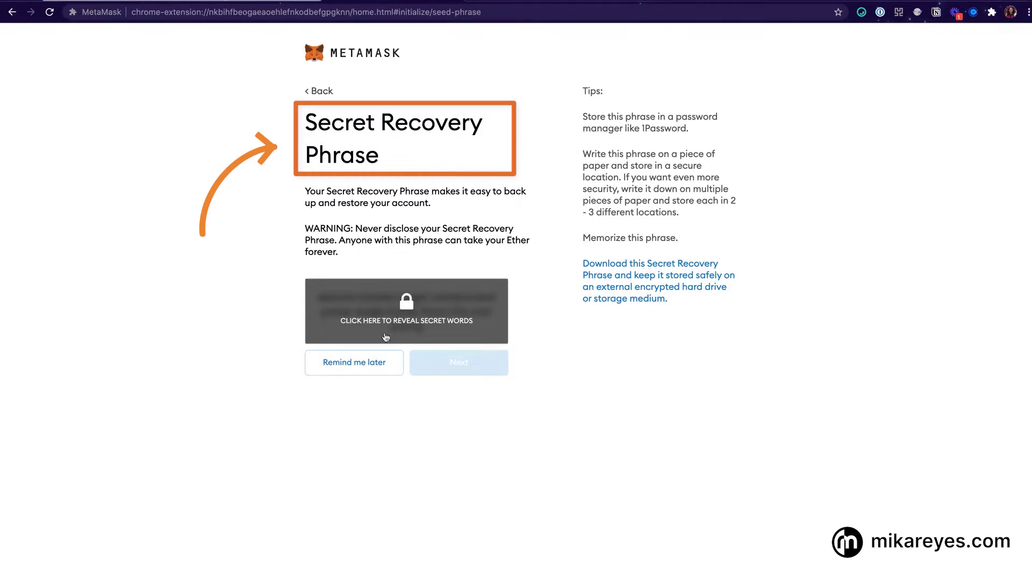
{"action": "left_click", "coordinate": [479, 336]}
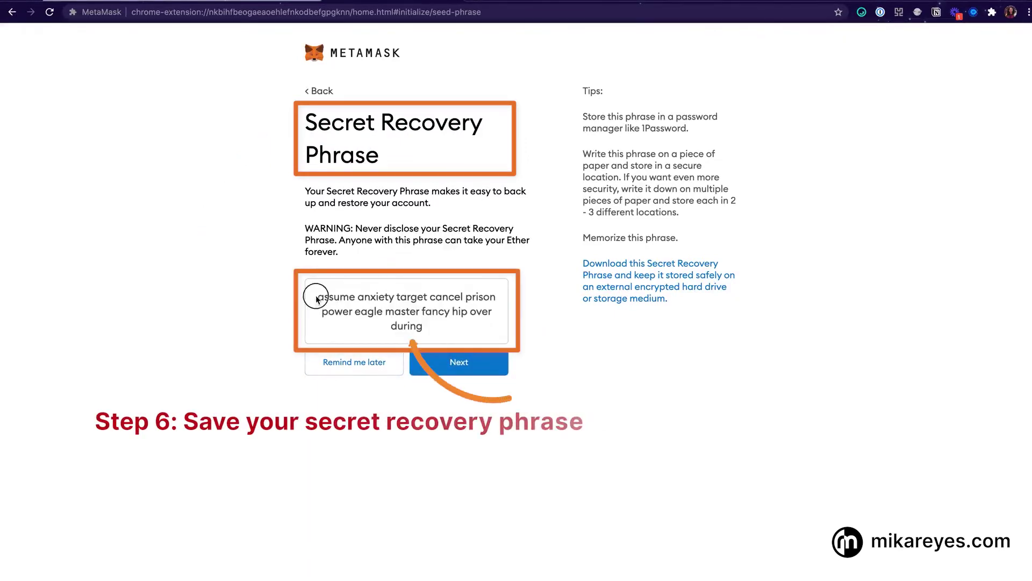
{"action": "left_click_drag", "start_coordinate": [317, 298], "coordinate": [431, 334]}
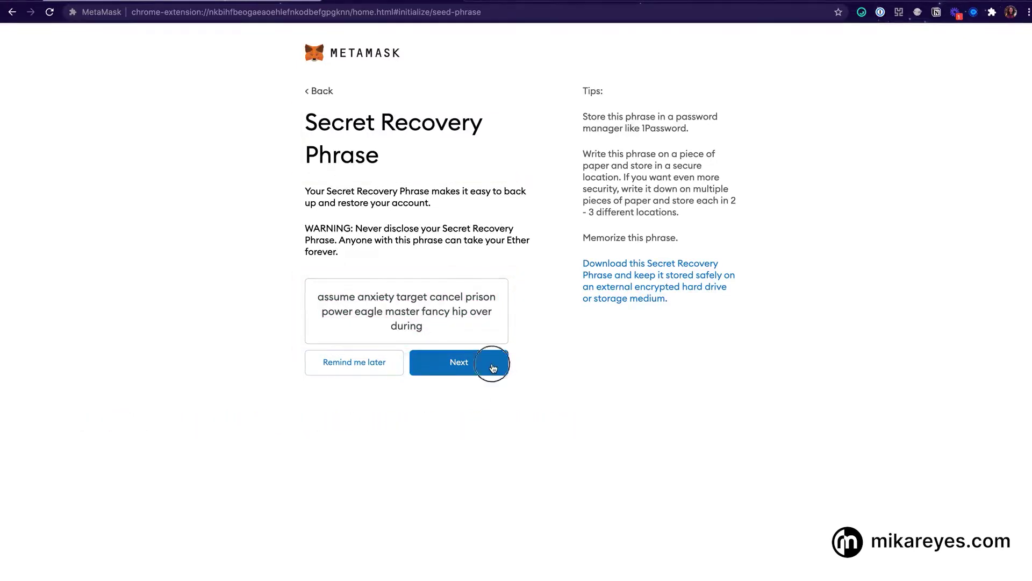
Confirm the recovery phrase by picking its words in the correct order
{"action": "left_click", "coordinate": [493, 368]}
{"action": "left_click", "coordinate": [426, 315]}
{"action": "left_click", "coordinate": [339, 316]}
{"action": "left_click", "coordinate": [594, 377]}
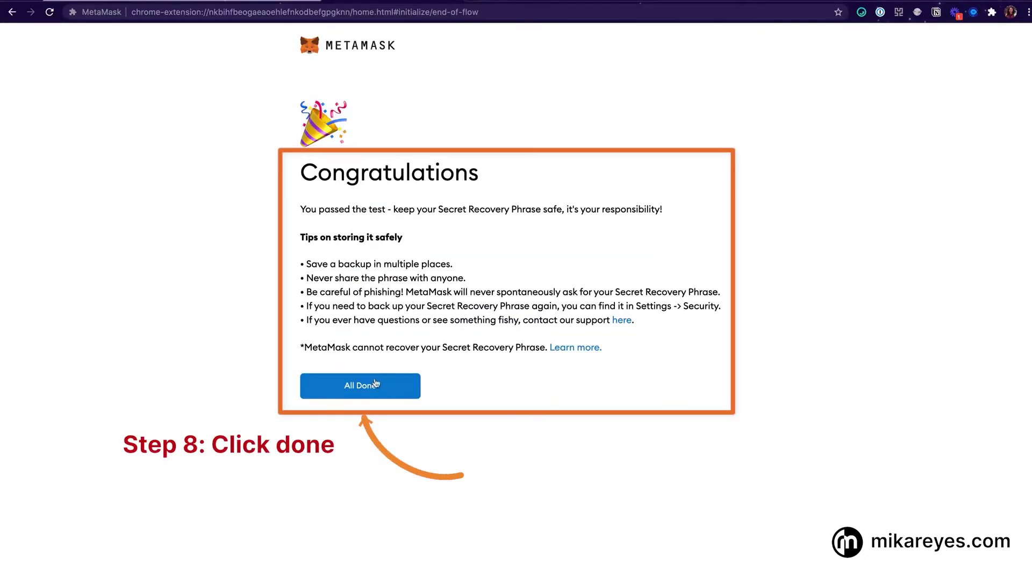
Finish MetaMask setup, pin MetaMask to the Chrome toolbar, and open the wallet popup
{"action": "left_click", "coordinate": [371, 392]}
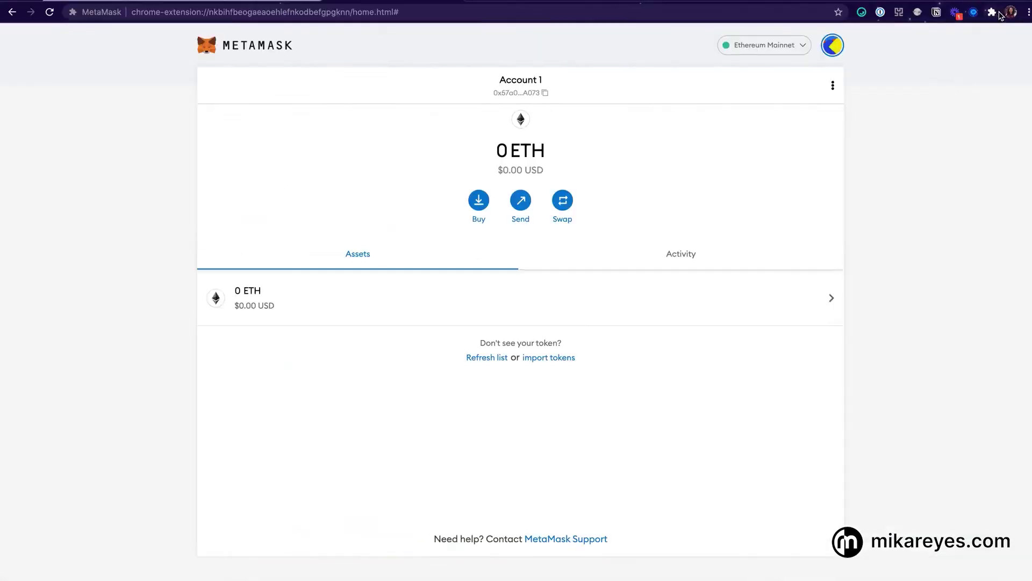
{"action": "left_click", "coordinate": [992, 12]}
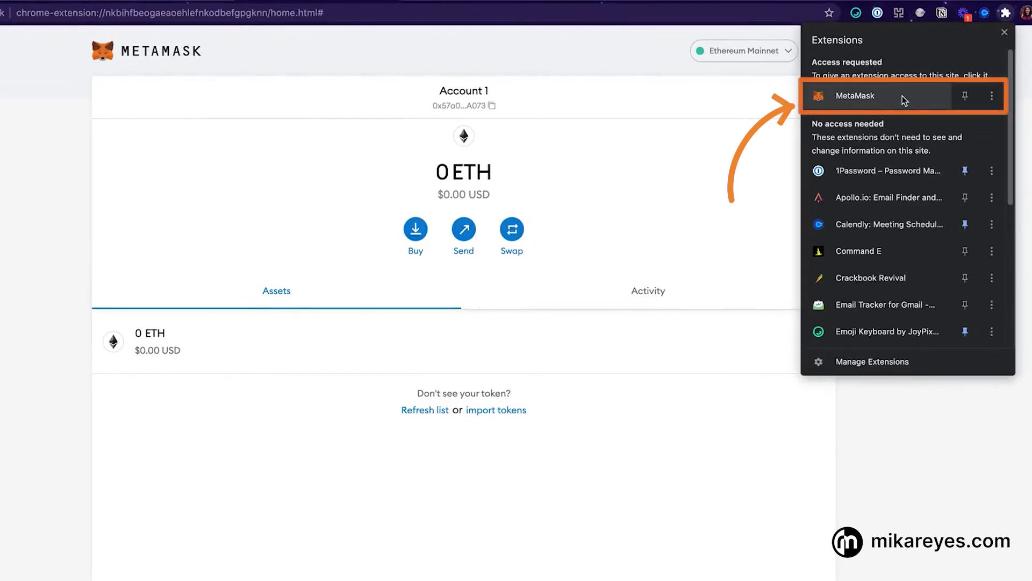
{"action": "left_click", "coordinate": [903, 95]}
{"action": "left_click", "coordinate": [984, 14]}
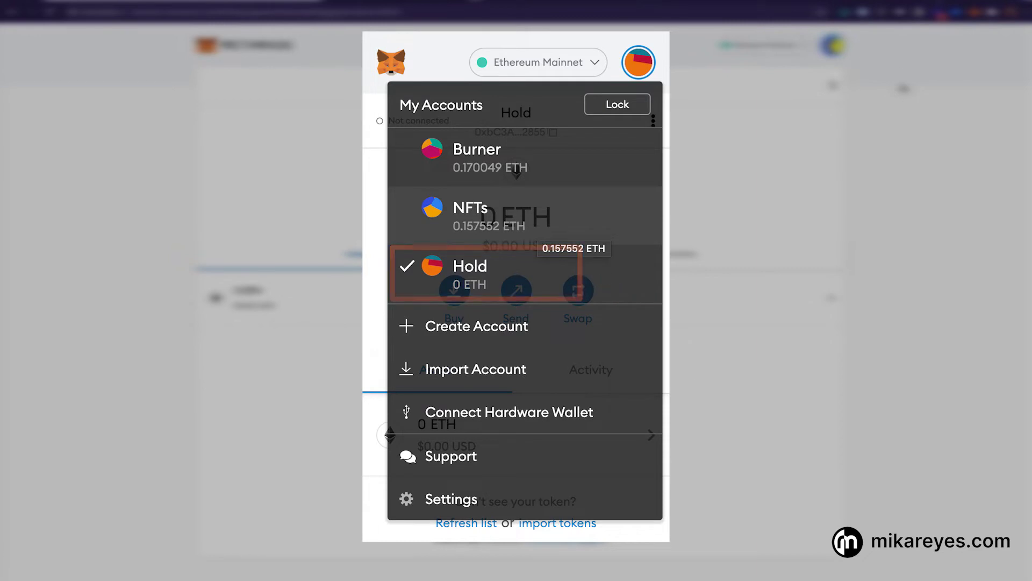
Close the My Accounts list and view the Hold account's empty Activity history
{"action": "key", "text": "Escape"}
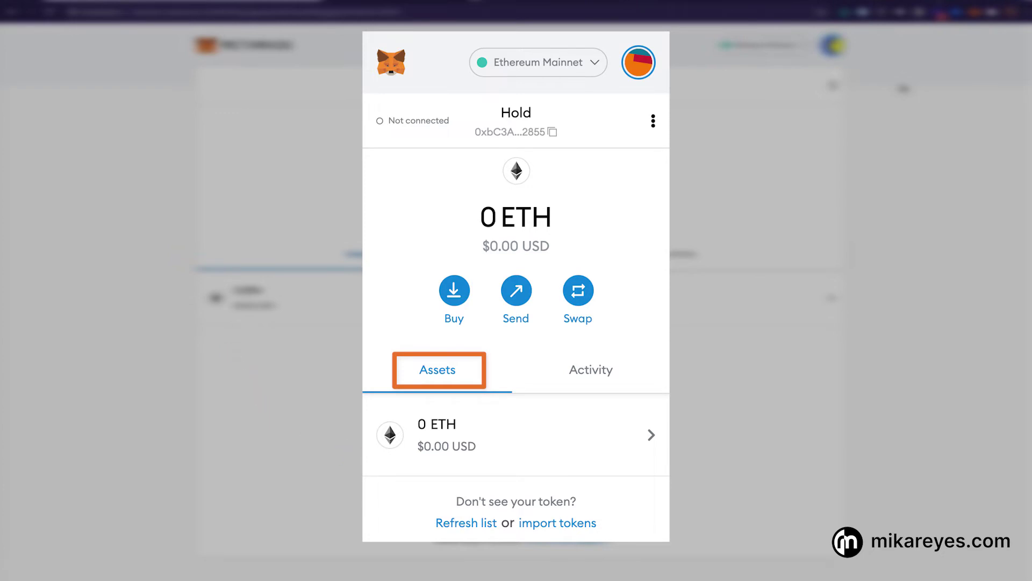
{"action": "left_click", "coordinate": [591, 370]}
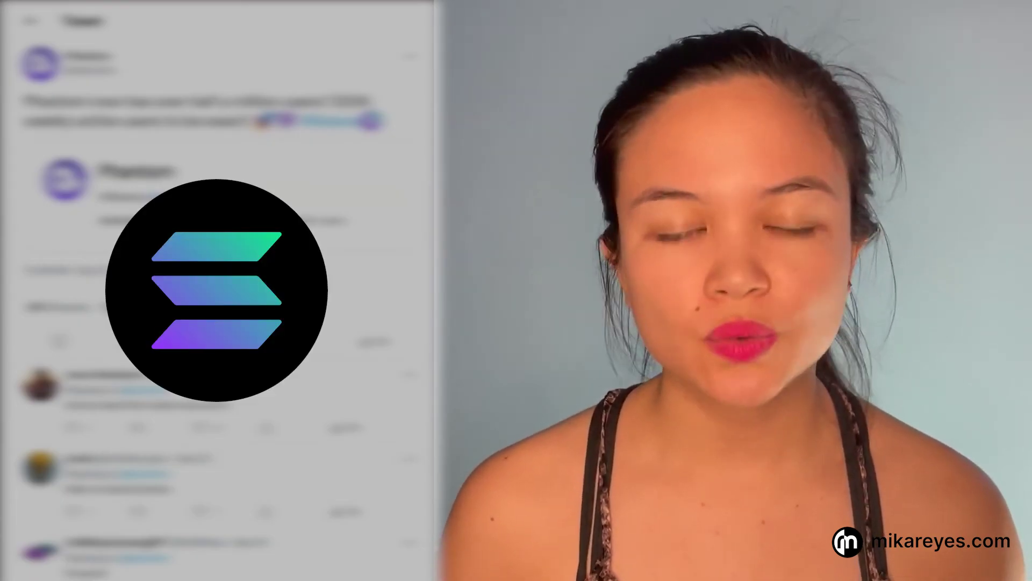
Scroll through Phantom's tweet announcing 520K weekly active users
{"action": "scroll", "coordinate": [221, 296], "scroll_direction": "down", "scroll_amount": 10}
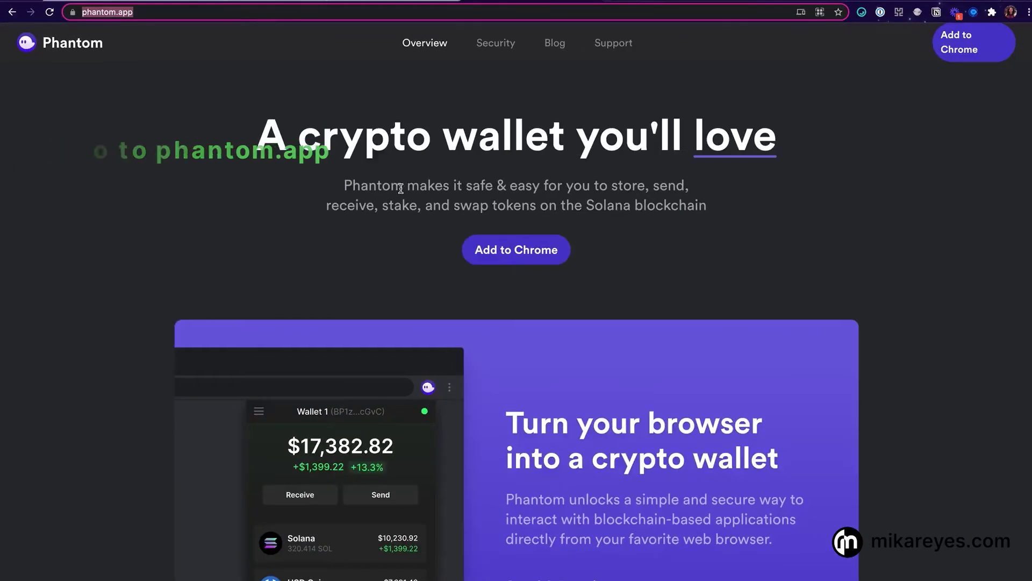
Install the Phantom extension in Chrome from phantom.app via its Chrome Web Store listing
{"action": "left_click", "coordinate": [401, 188]}
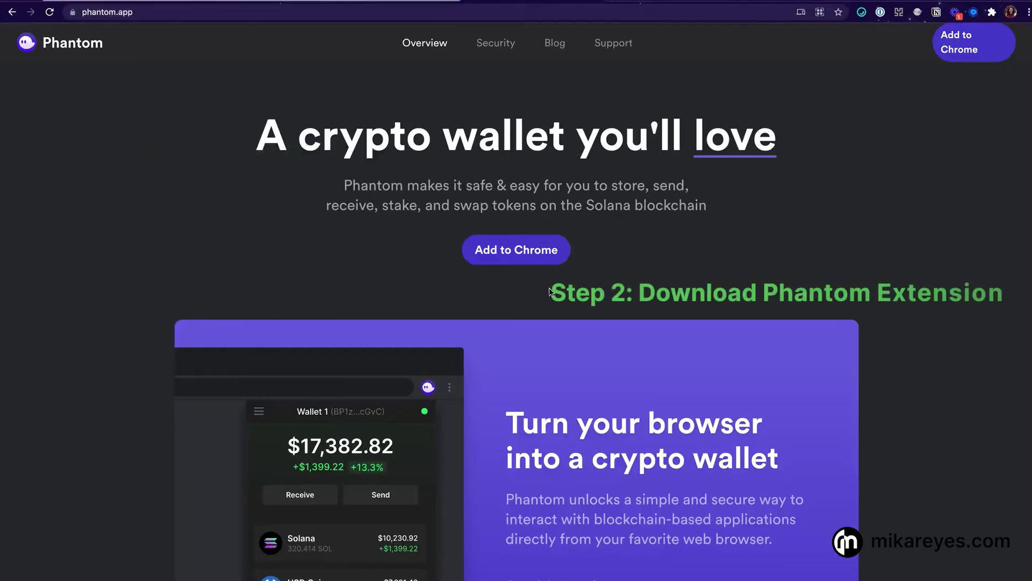
{"action": "left_click", "coordinate": [545, 259]}
{"action": "left_click", "coordinate": [770, 124]}
{"action": "left_click", "coordinate": [601, 111]}
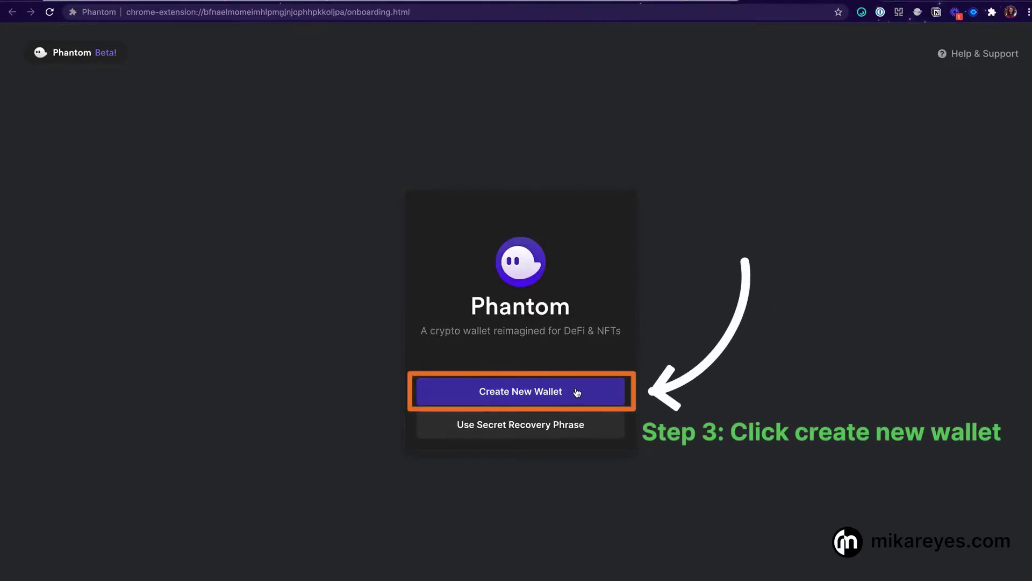
Create a new Phantom wallet, acknowledge the saved recovery phrase, set a matching password, accept terms
{"action": "left_click", "coordinate": [574, 393]}
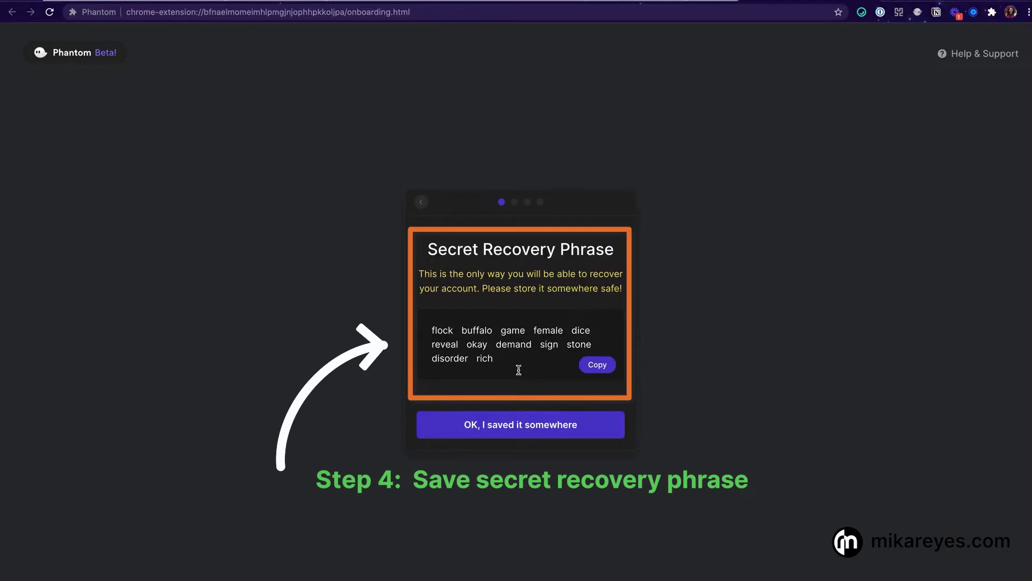
{"action": "left_click", "coordinate": [573, 427]}
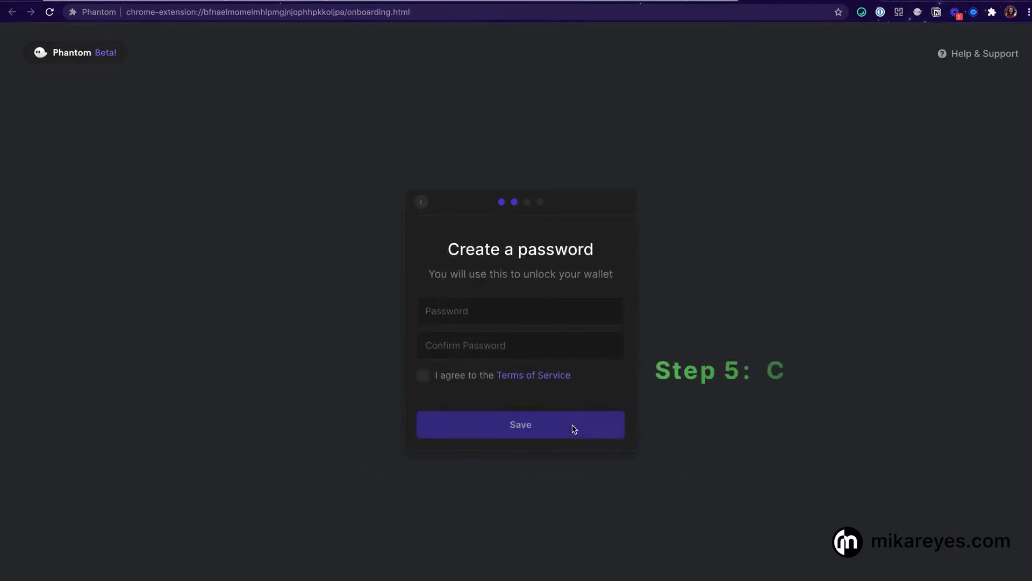
{"action": "left_click", "coordinate": [534, 302]}
{"action": "type", "text": "••••••••••••••••"}
{"action": "key", "text": "Tab"}
{"action": "type", "text": "••••••••••••••••"}
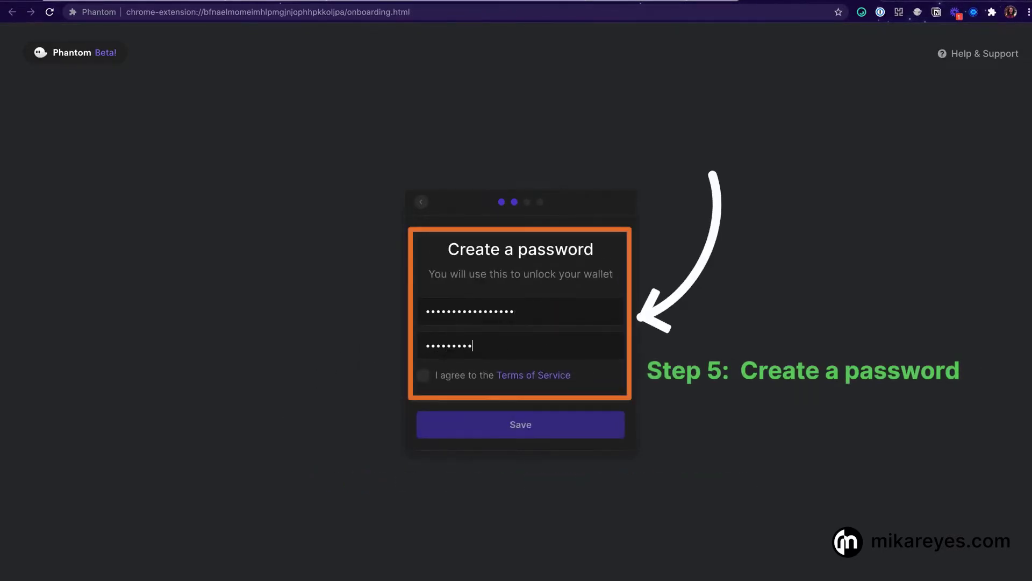
{"action": "left_click", "coordinate": [443, 376]}
{"action": "left_click", "coordinate": [470, 425]}
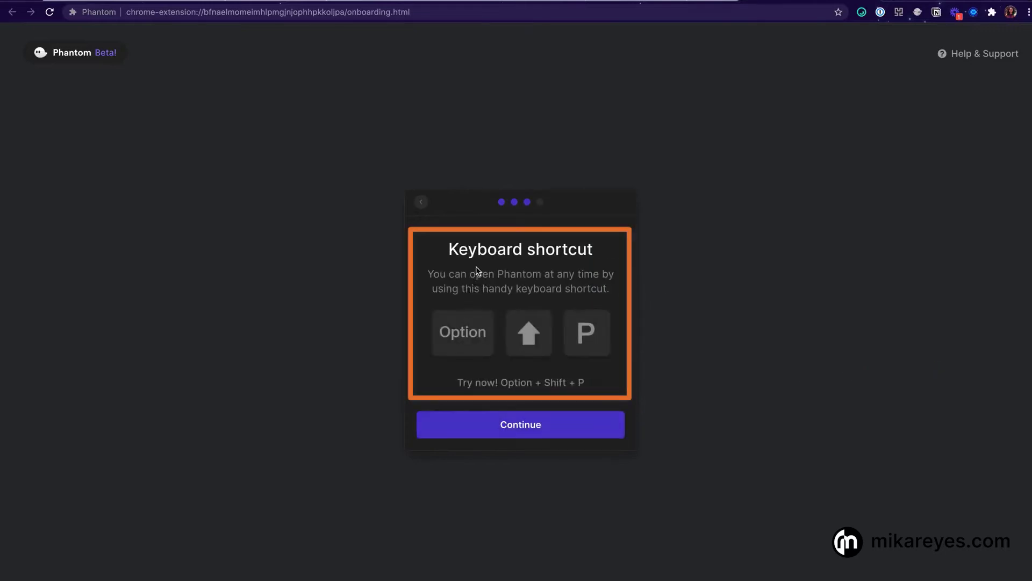
Complete Phantom onboarding, pin Phantom to the Chrome toolbar, and open its wallet popup
{"action": "left_click", "coordinate": [554, 429]}
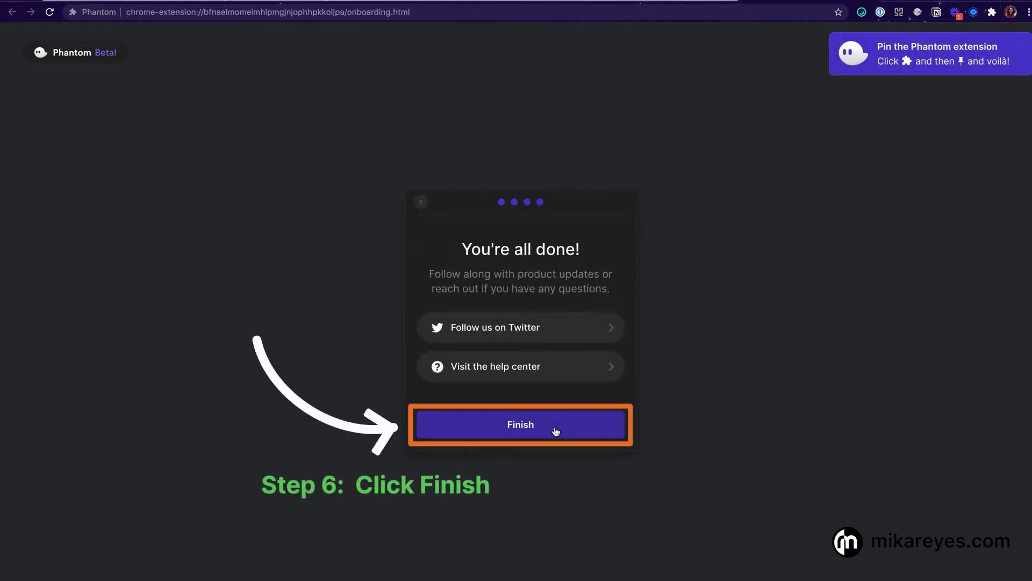
{"action": "left_click", "coordinate": [556, 431]}
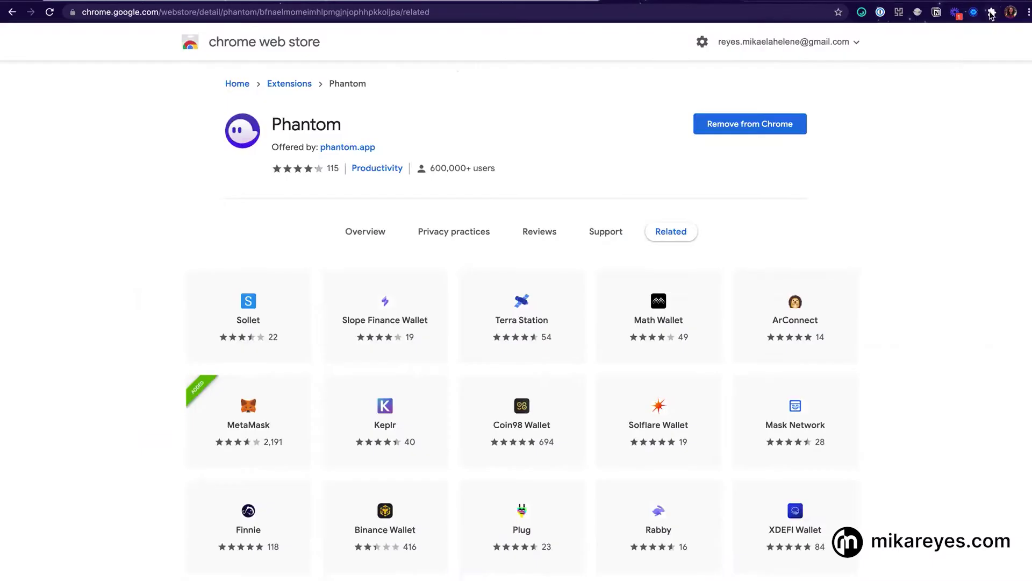
{"action": "left_click", "coordinate": [992, 12]}
{"action": "scroll", "coordinate": [866, 312], "scroll_direction": "down", "scroll_amount": 5}
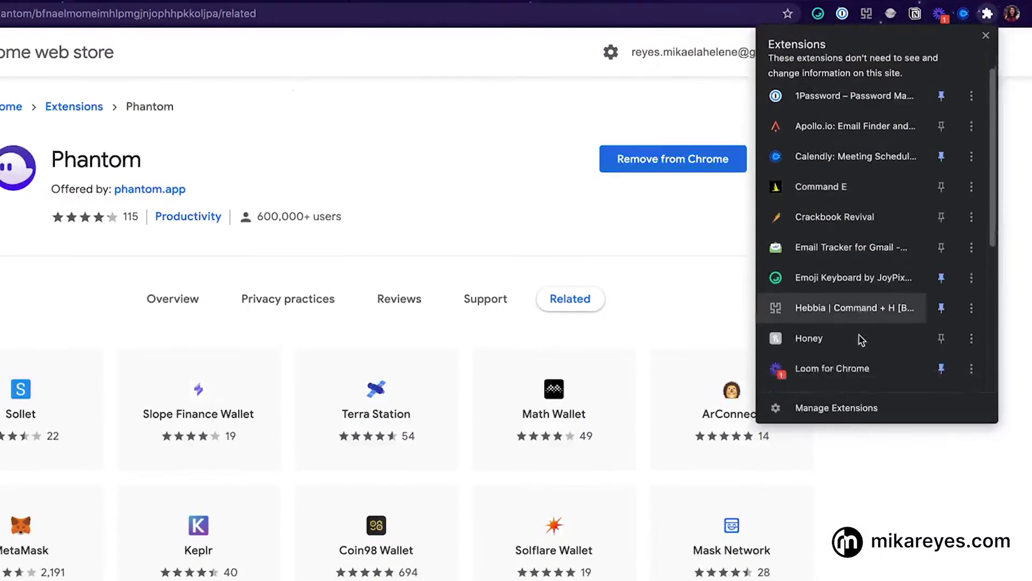
{"action": "left_click", "coordinate": [835, 324]}
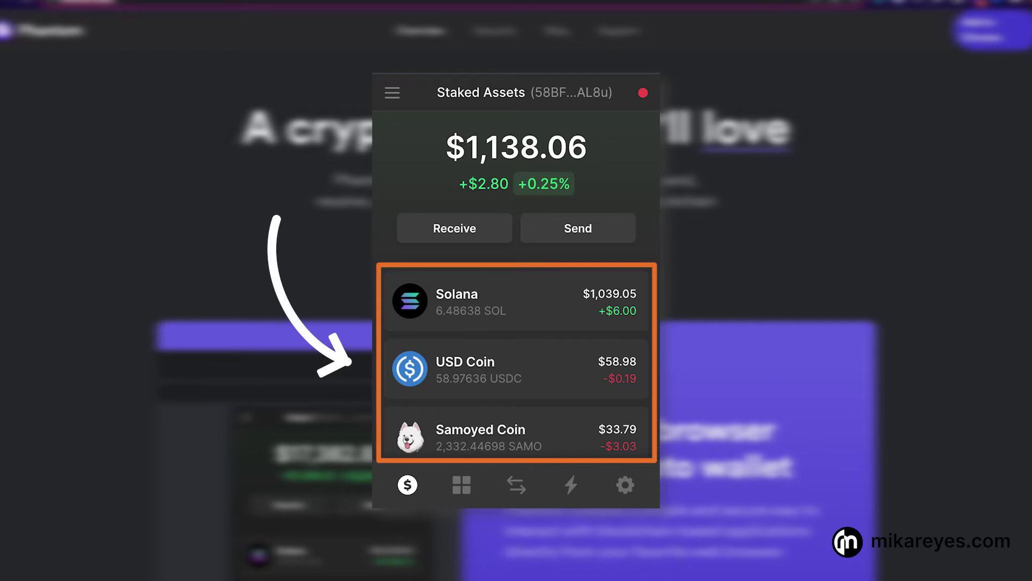
View the Solana holding details, return to the token overview, then go to Collectibles
{"action": "left_click", "coordinate": [527, 311]}
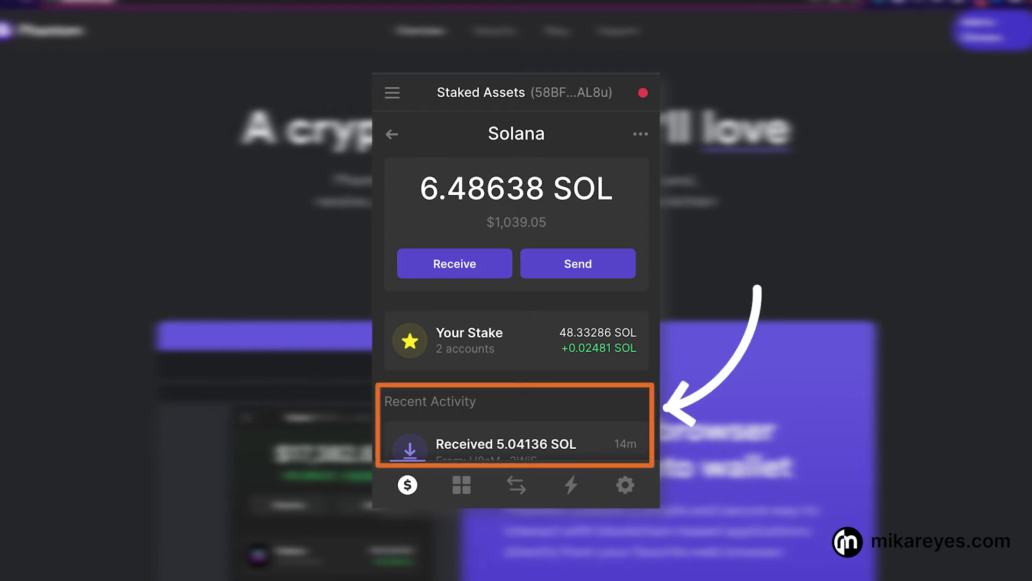
{"action": "left_click", "coordinate": [392, 132]}
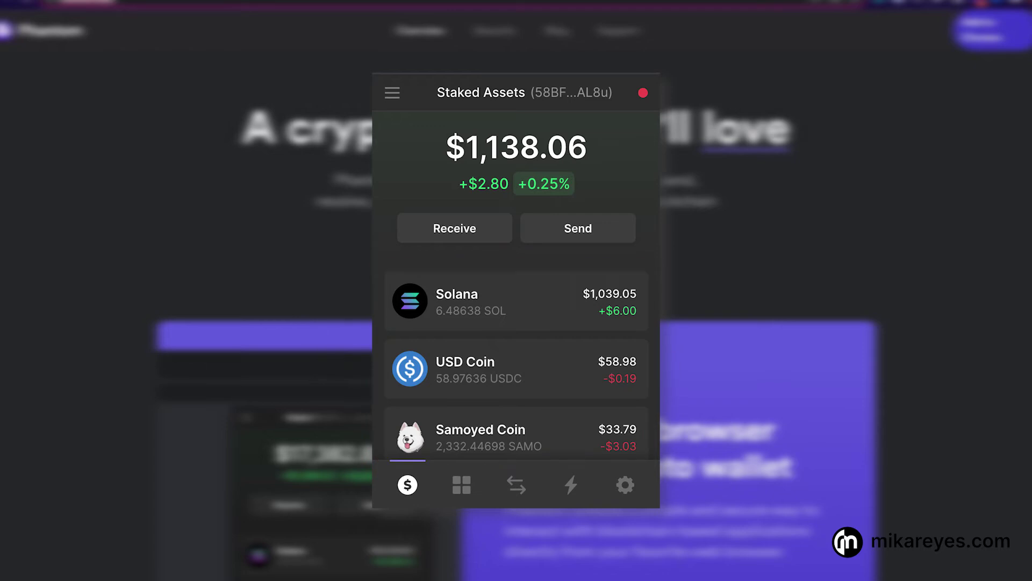
{"action": "left_click", "coordinate": [462, 485]}
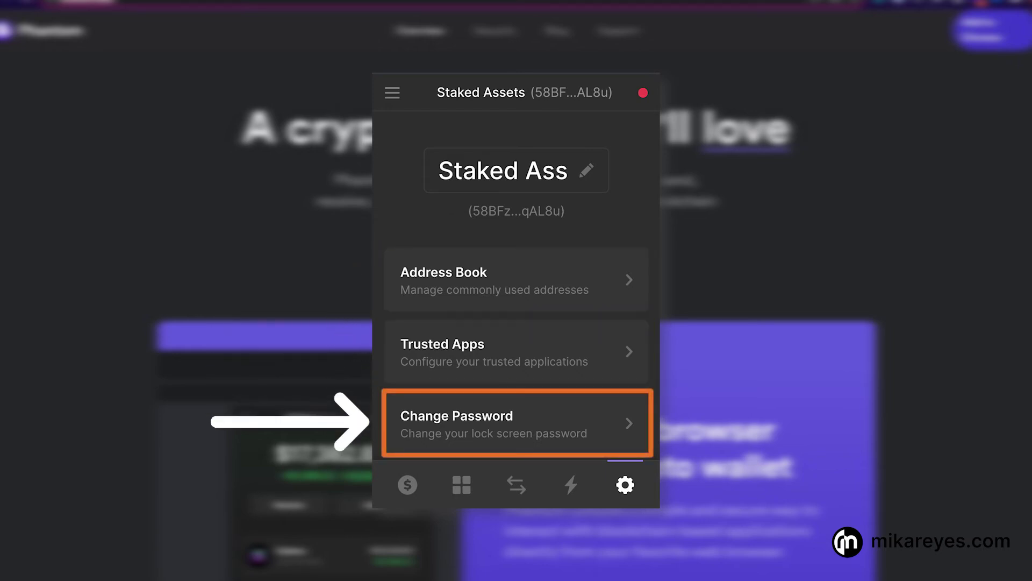
Scroll down Phantom's settings to the Remove Wallet and Reset Secret Recovery Phrase options
{"action": "scroll", "coordinate": [516, 323], "scroll_direction": "down", "scroll_amount": 5}
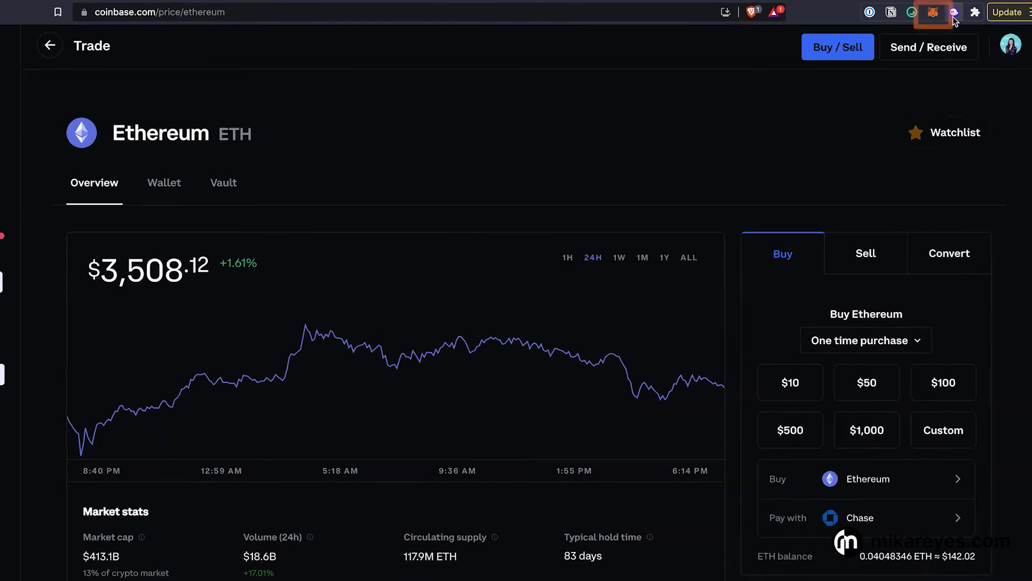
Copy Phantom's Staked Assets wallet address to the clipboard from the popup over Coinbase
{"action": "left_click", "coordinate": [954, 14]}
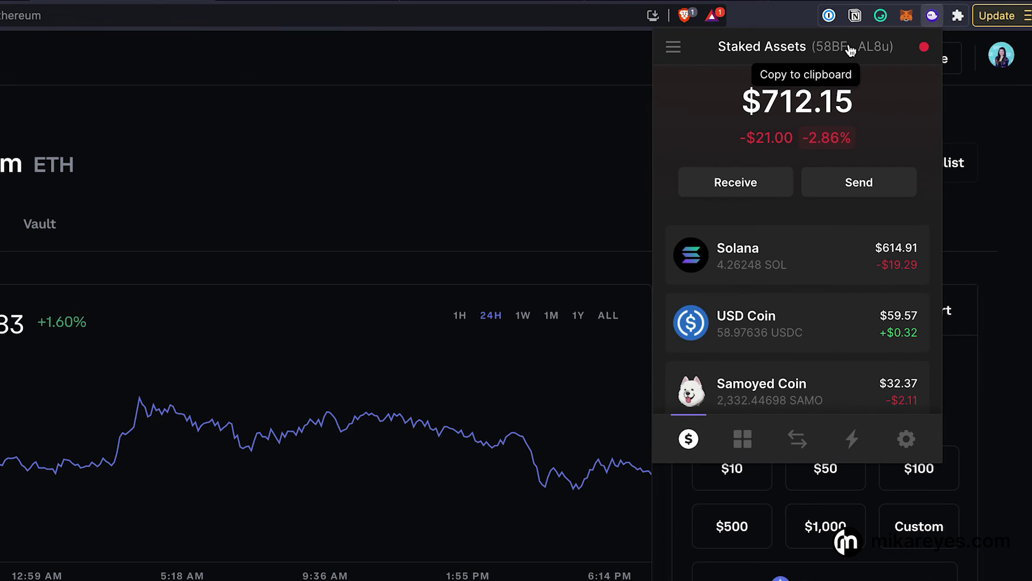
{"action": "left_click", "coordinate": [821, 52]}
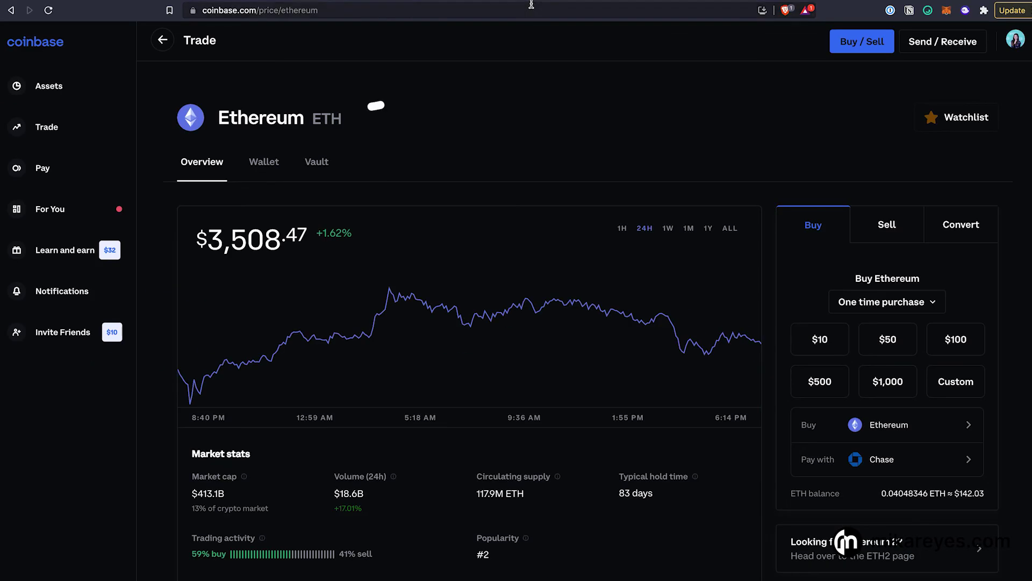
{"action": "left_click", "coordinate": [531, 4]}
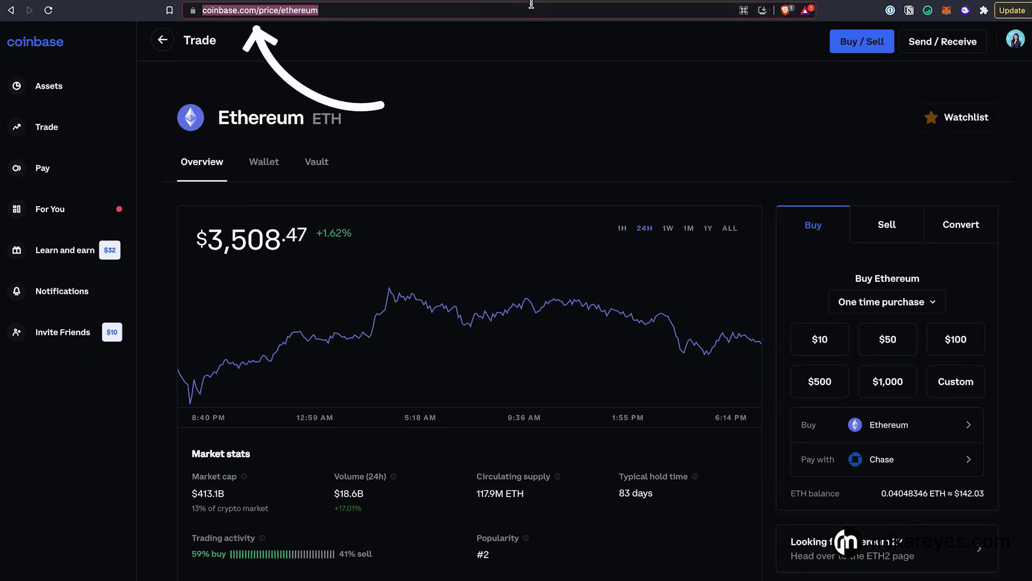
Fill Coinbase's send form: $10 to the pasted Phantom address, note 'some message', paid with Solana
{"action": "left_click", "coordinate": [945, 52]}
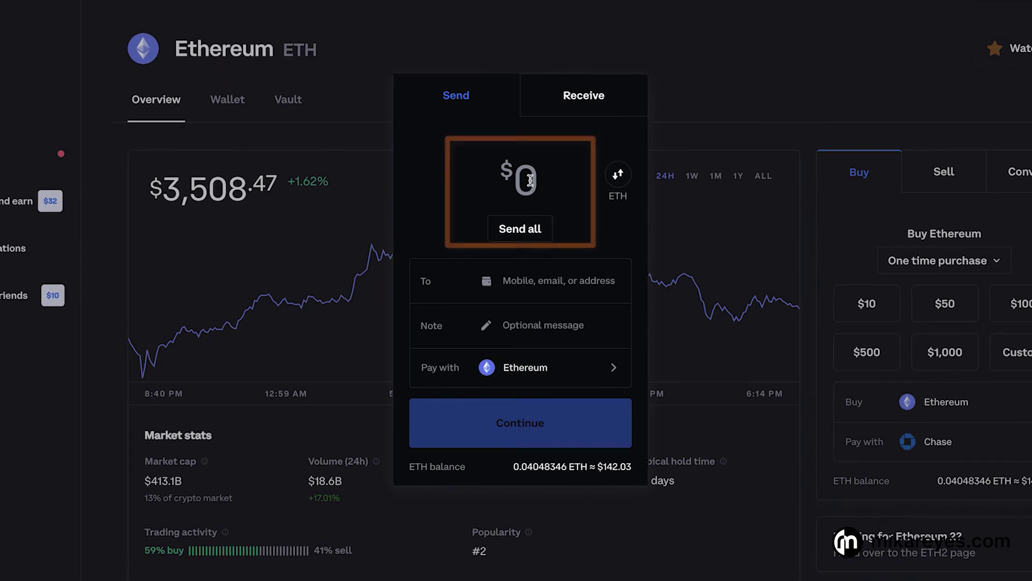
{"action": "type", "text": "10"}
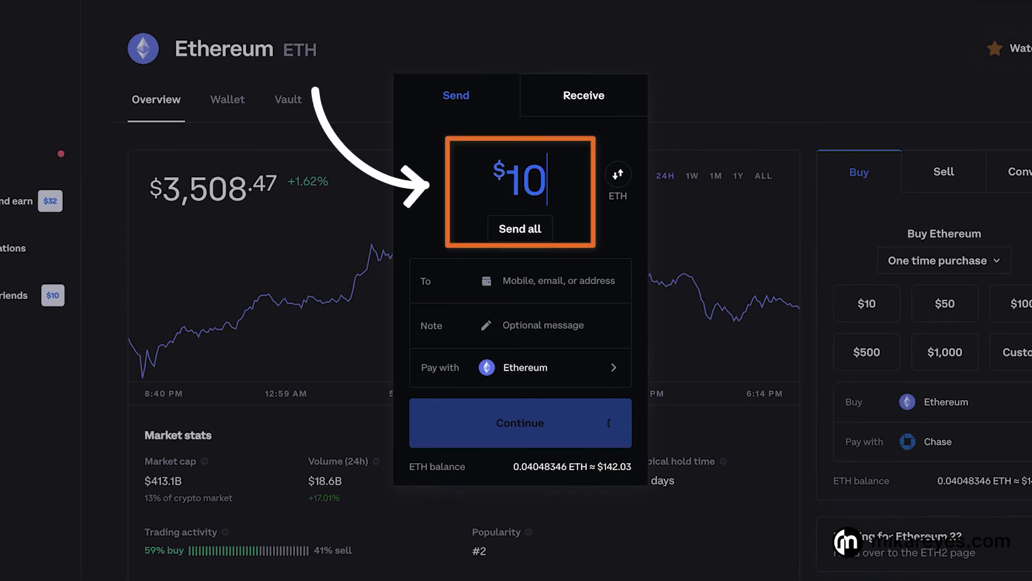
{"action": "left_click", "coordinate": [553, 275]}
{"action": "key", "text": "ctrl+v"}
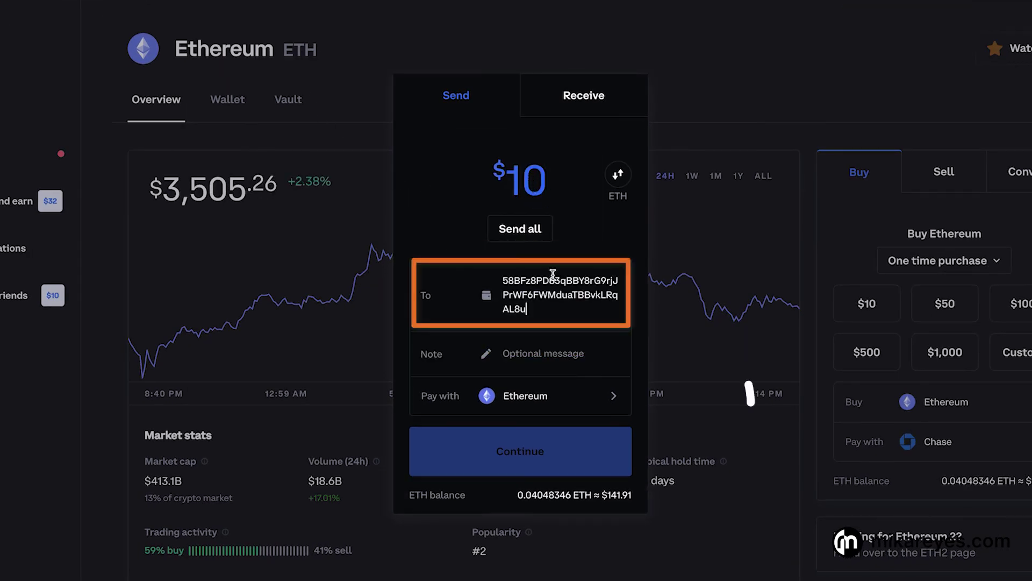
{"action": "left_click", "coordinate": [526, 354]}
{"action": "type", "text": "some"}
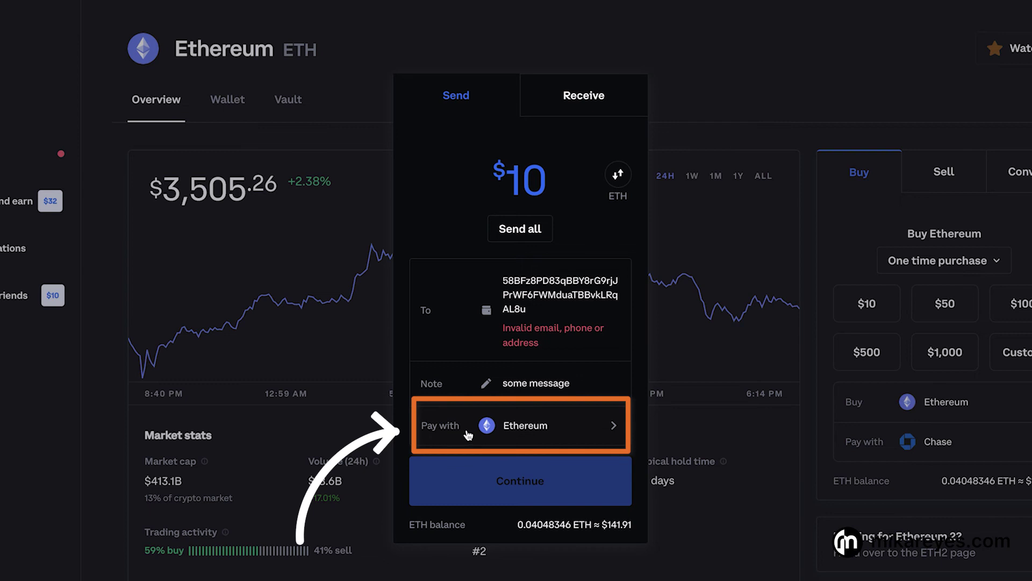
{"action": "type", "text": "message"}
{"action": "left_click", "coordinate": [579, 435]}
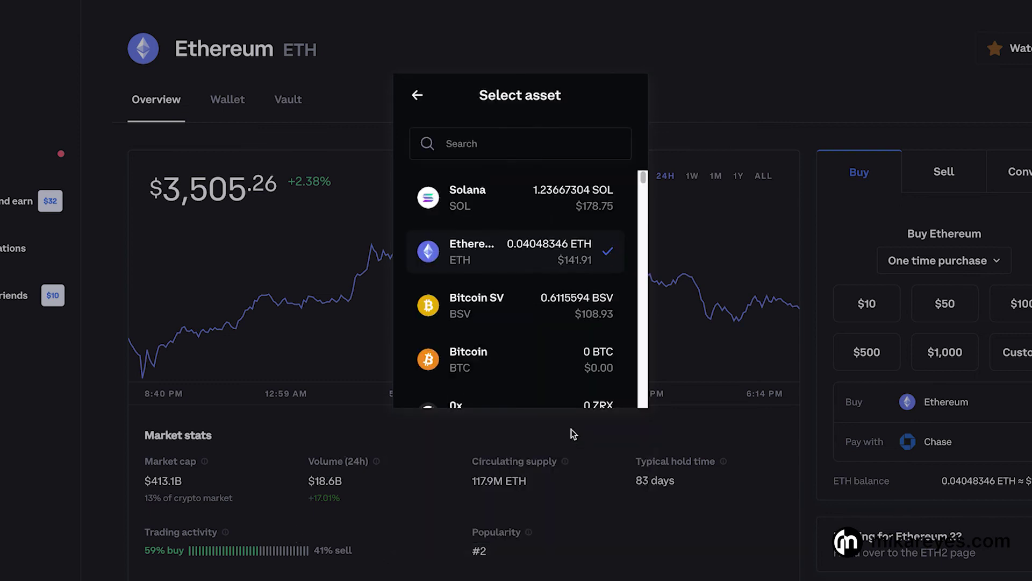
{"action": "left_click", "coordinate": [503, 208]}
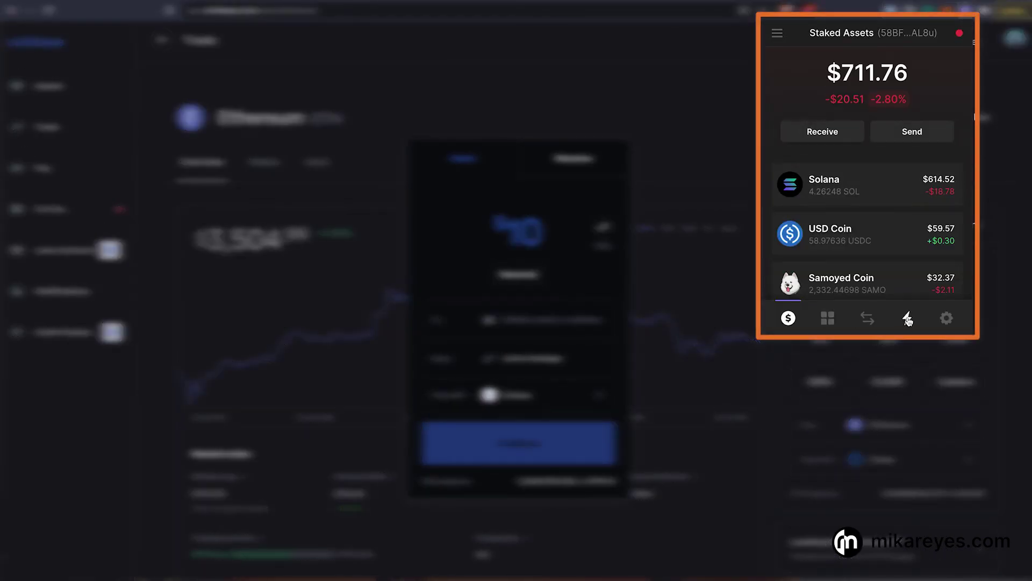
Scroll through Phantom's Recent Activity list of sent and received SOL transactions
{"action": "left_click", "coordinate": [911, 321]}
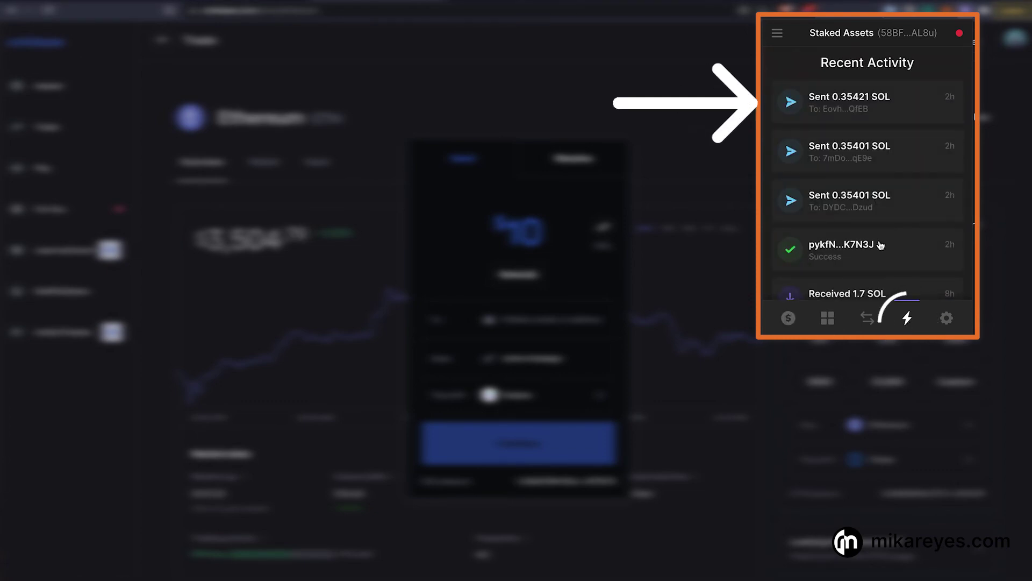
{"action": "scroll", "coordinate": [861, 113], "scroll_direction": "down", "scroll_amount": 4}
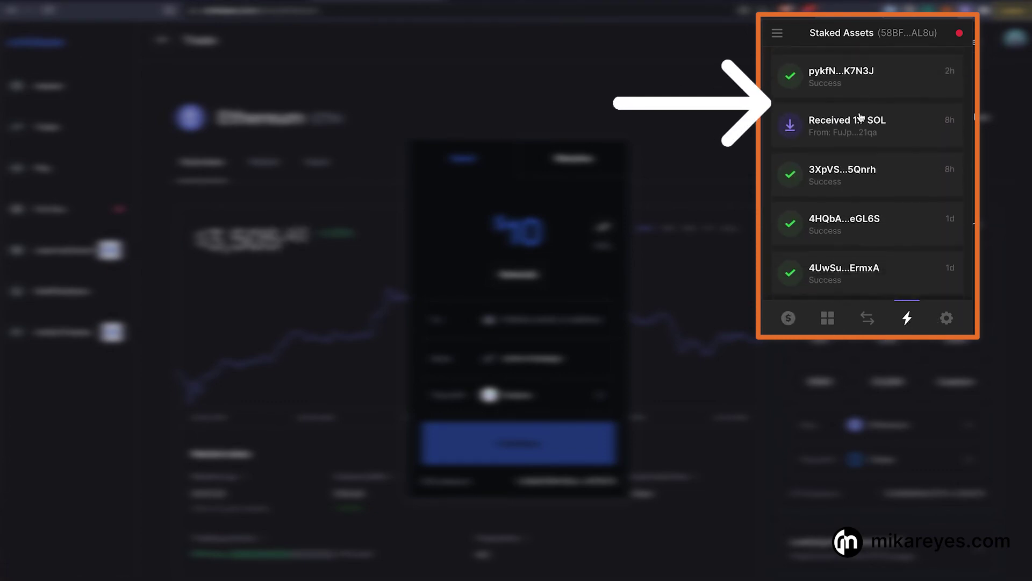
{"action": "scroll", "coordinate": [861, 116], "scroll_direction": "down", "scroll_amount": 1}
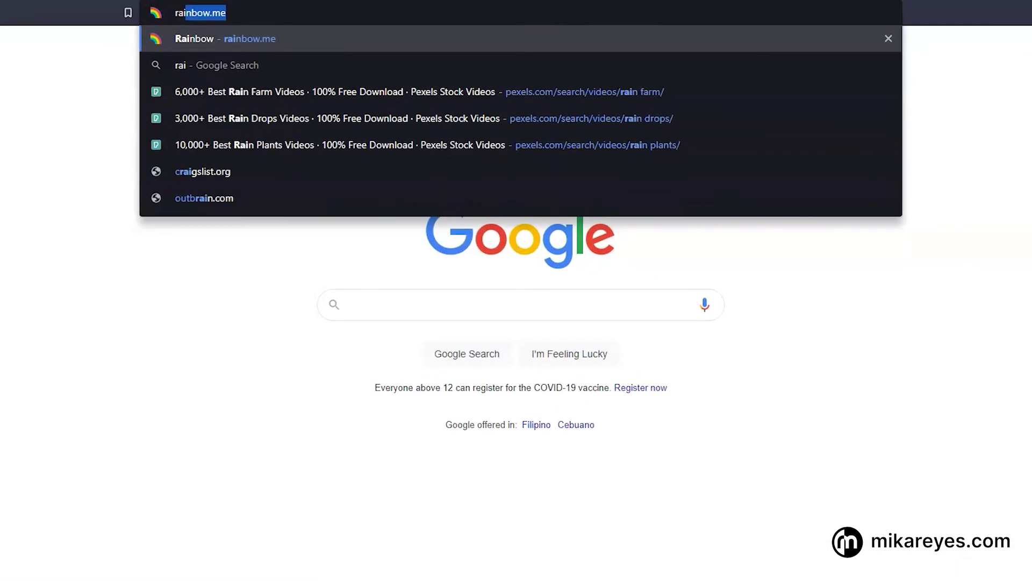
Load rainbow.me and scroll its wallet preview down to the footer links
{"action": "type", "text": "w.me"}
{"action": "key", "text": "Return"}
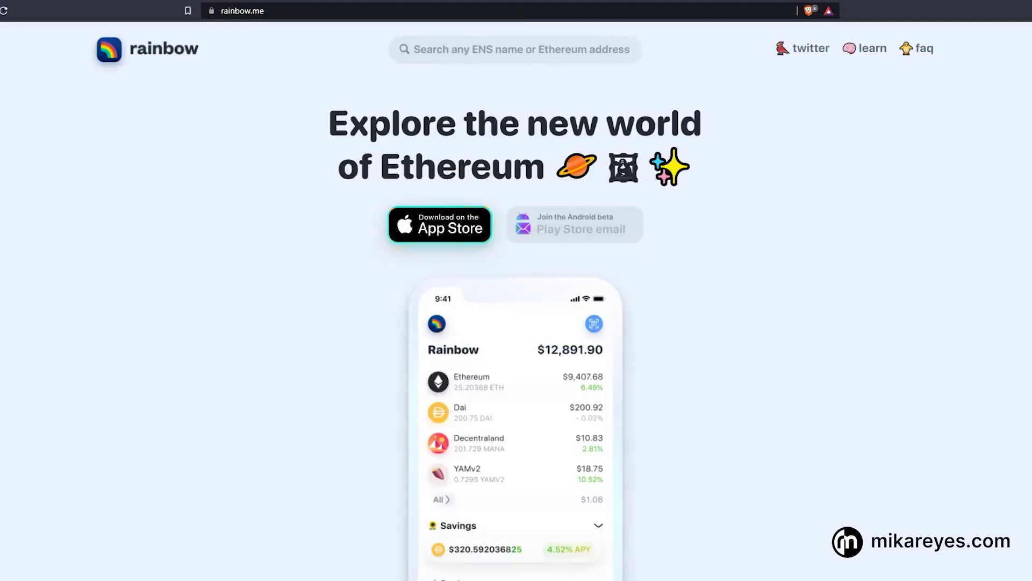
{"action": "scroll", "coordinate": [517, 301], "scroll_direction": "down", "scroll_amount": 3}
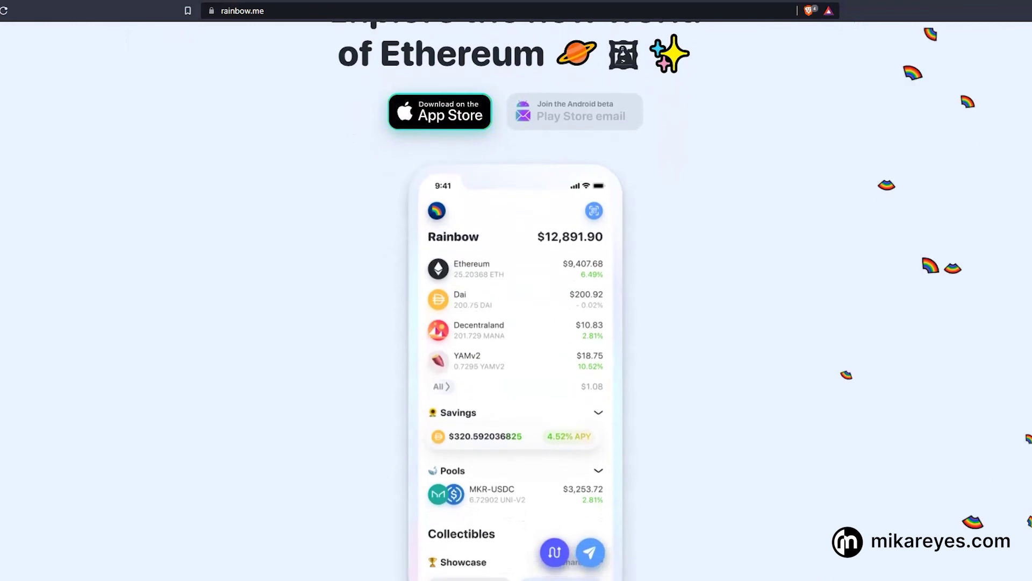
{"action": "scroll", "coordinate": [516, 301], "scroll_direction": "down", "scroll_amount": 3}
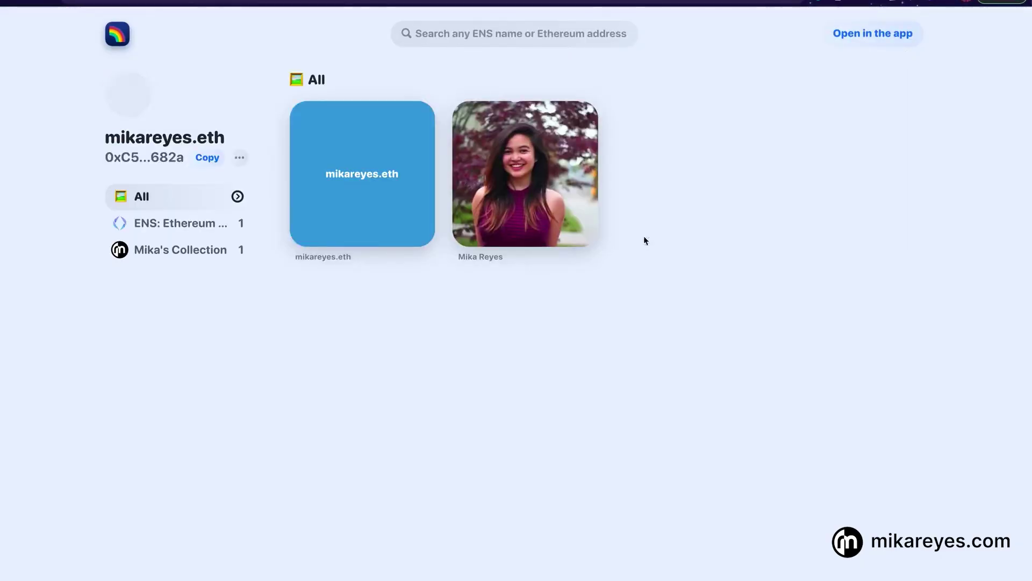
Filter the ENS profile's collectibles by ENS: Ethereum Name Service, then the collection, then All
{"action": "left_click", "coordinate": [170, 225]}
{"action": "left_click", "coordinate": [172, 251]}
{"action": "left_click", "coordinate": [177, 205]}
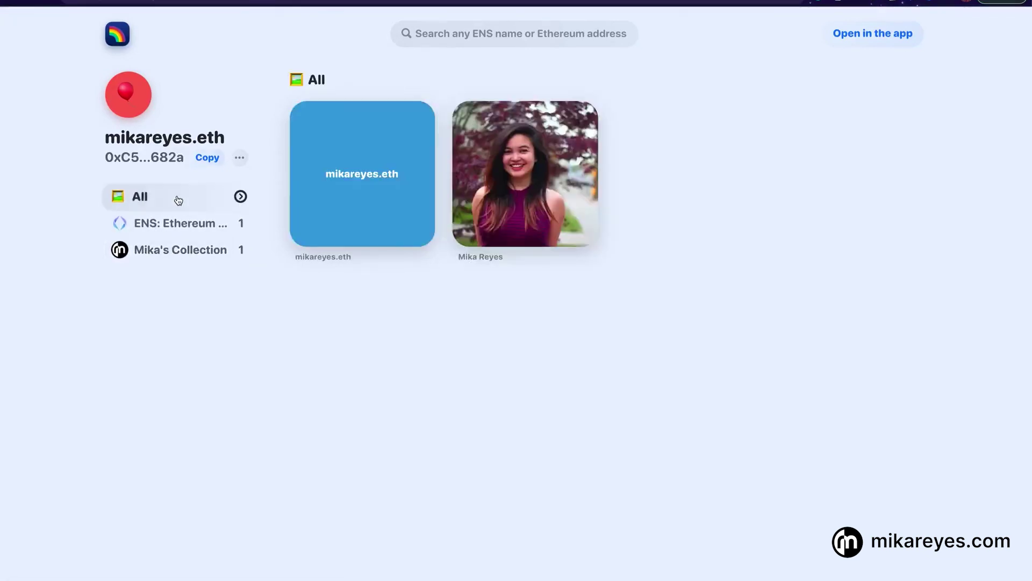